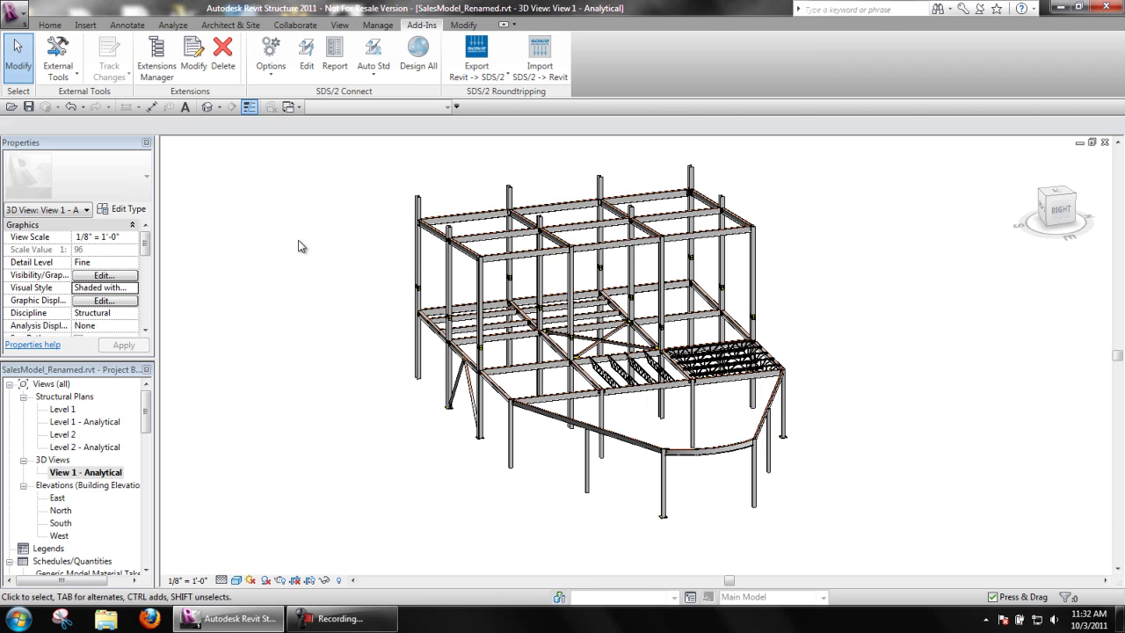
# - Zoom and pan to the braced bay's bolted connections and start an SDS/2 Connect Edit
pyautogui.scroll(10, 651, 432)
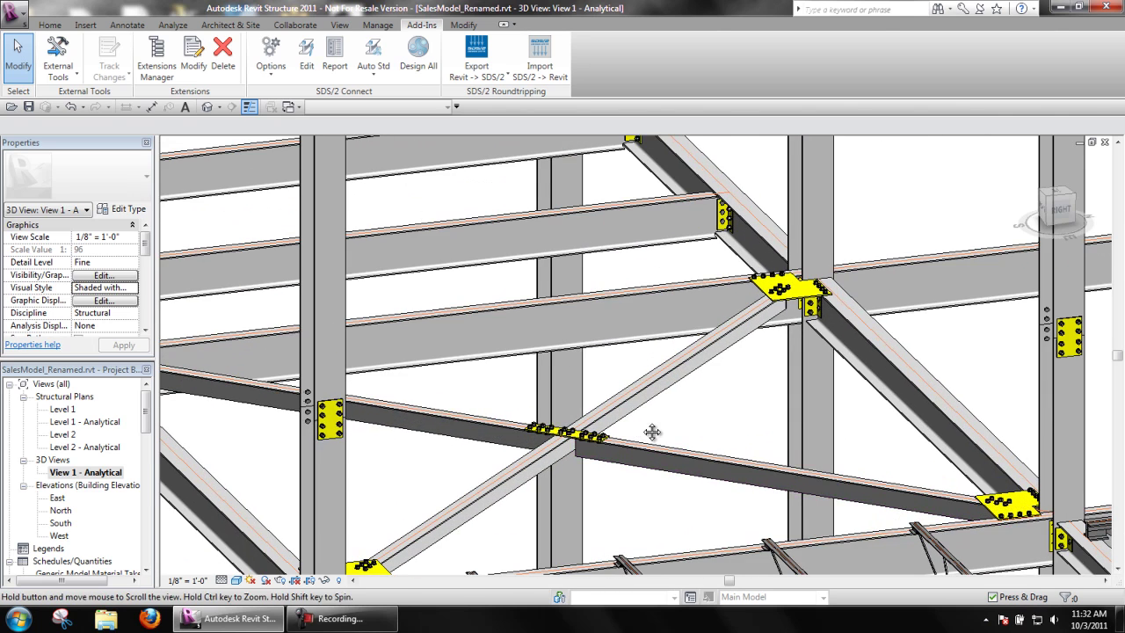
pyautogui.moveTo(652, 432); pyautogui.dragTo(686, 358, button='middle')
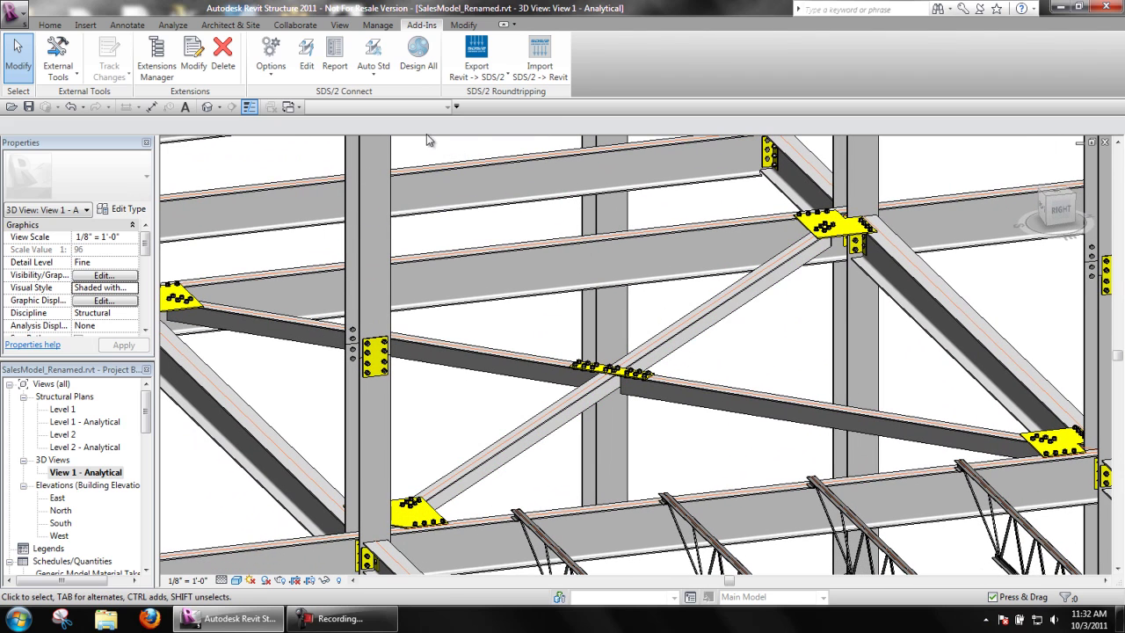
pyautogui.click(309, 56)
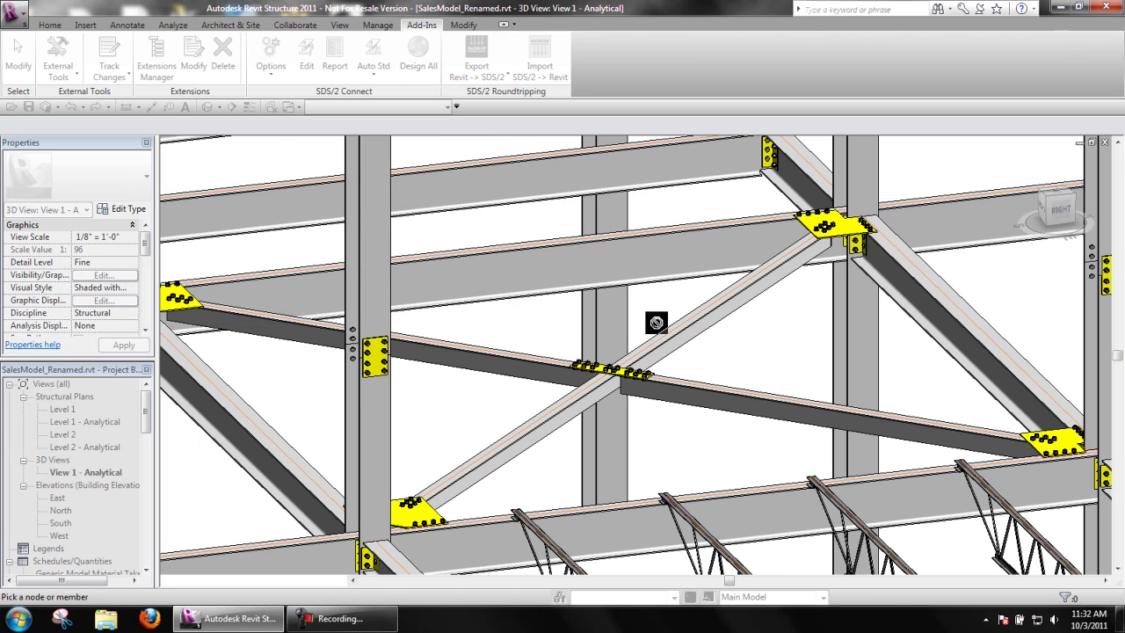
pyautogui.click(663, 347)
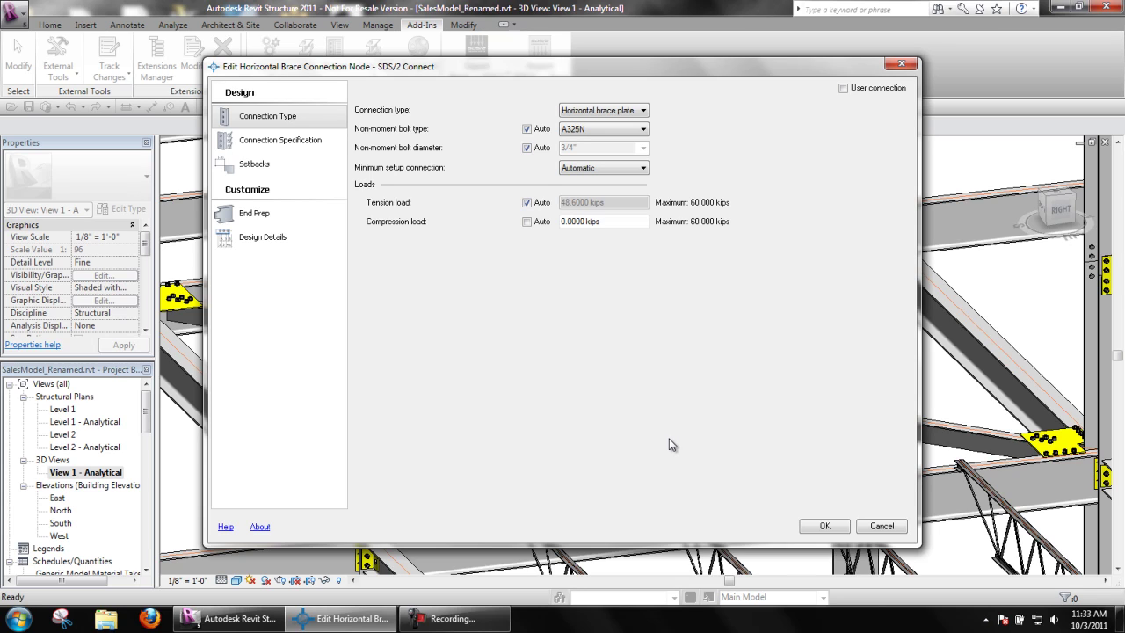
pyautogui.click(861, 526)
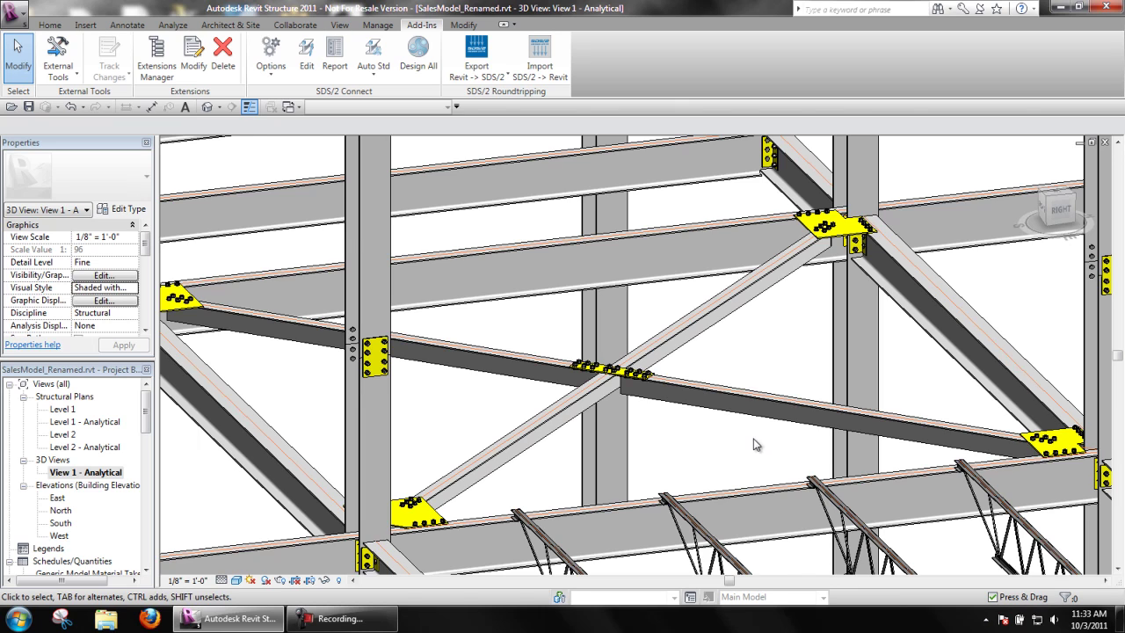
pyautogui.click(322, 63)
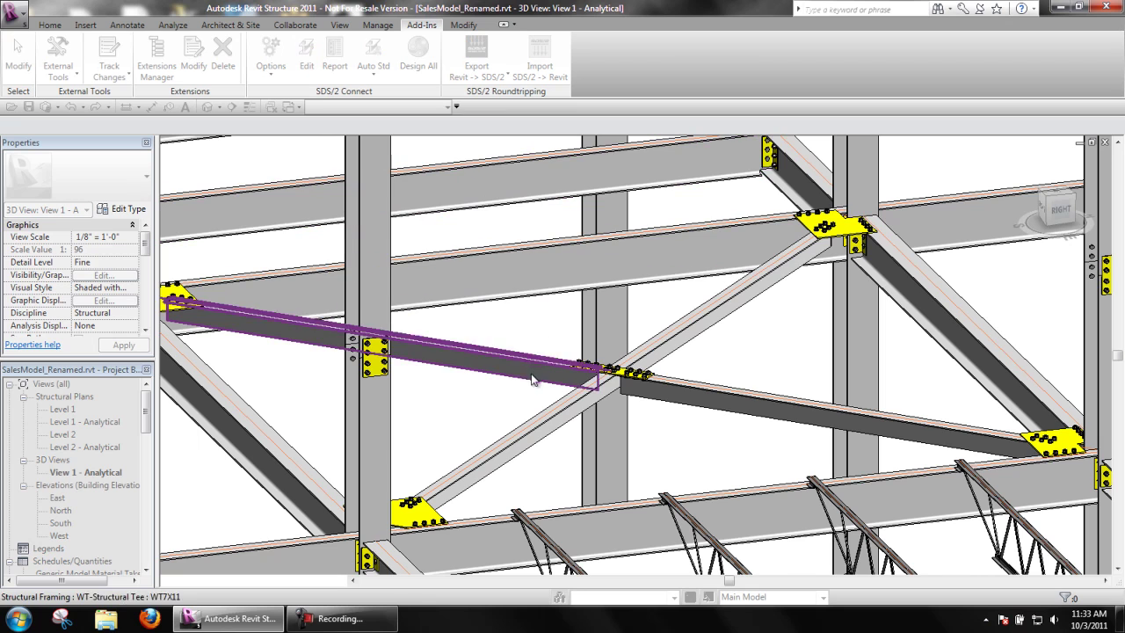
pyautogui.click(419, 503)
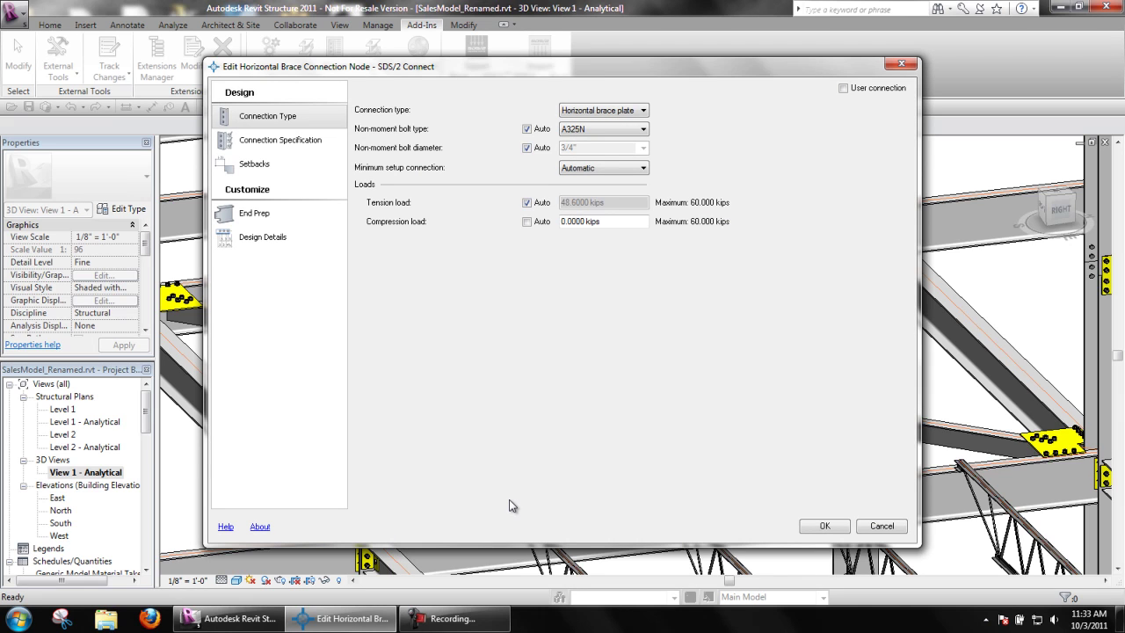
pyautogui.click(875, 526)
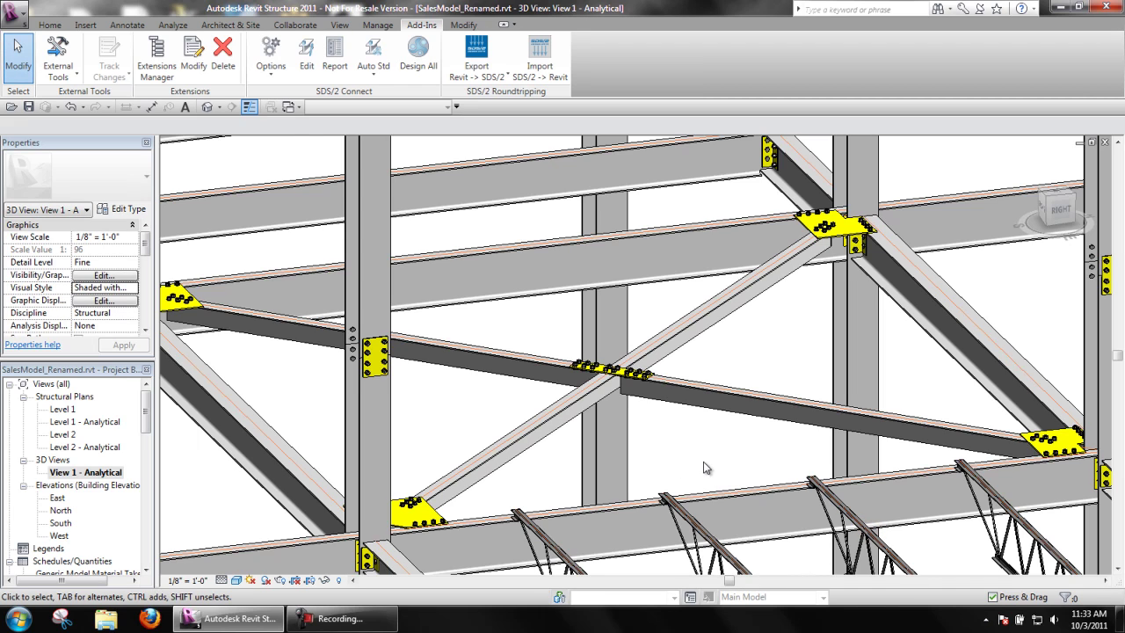
# - Assign the keyboard shortcut ED to the Add-Ins SDS/2 Connect Edit command and save it
pyautogui.click(341, 25)
pyautogui.click(1070, 68)
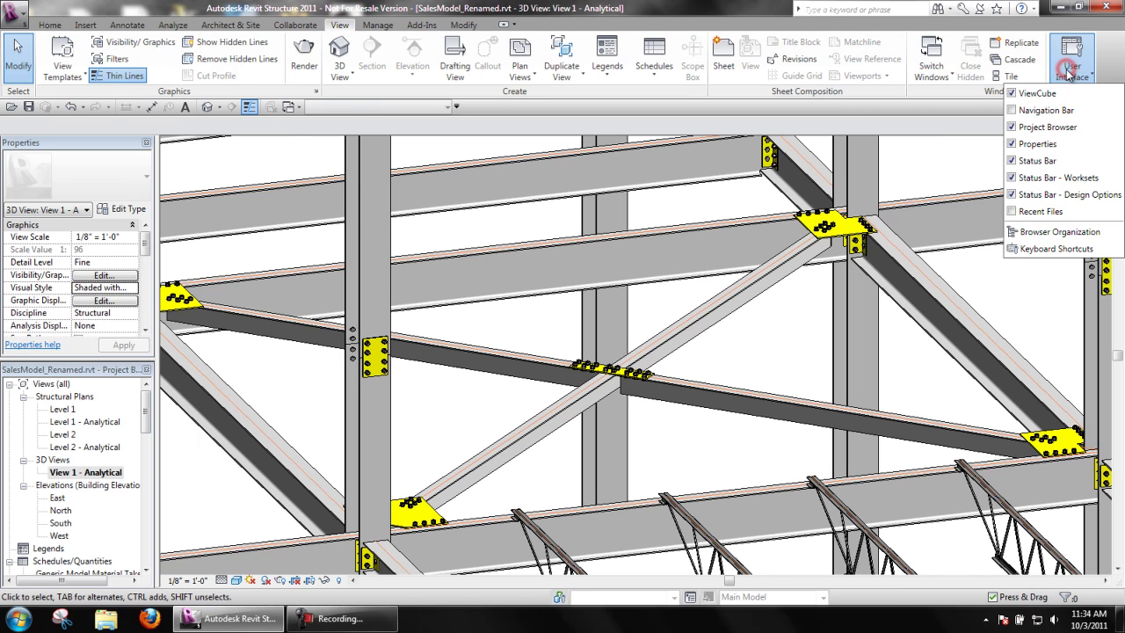
pyautogui.click(1050, 248)
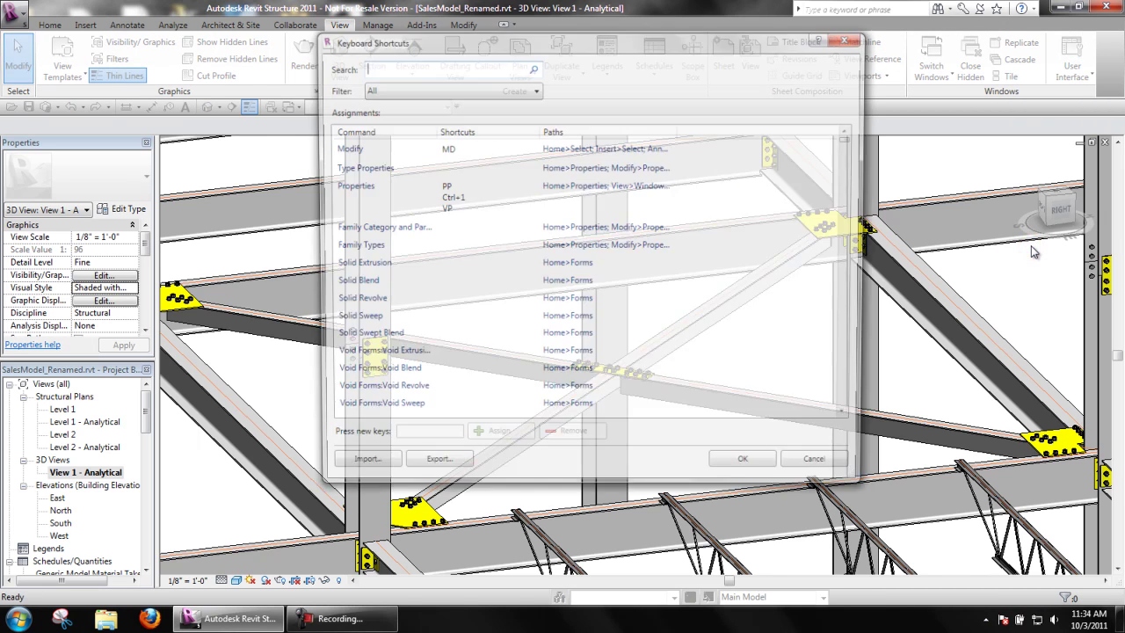
pyautogui.click(532, 90)
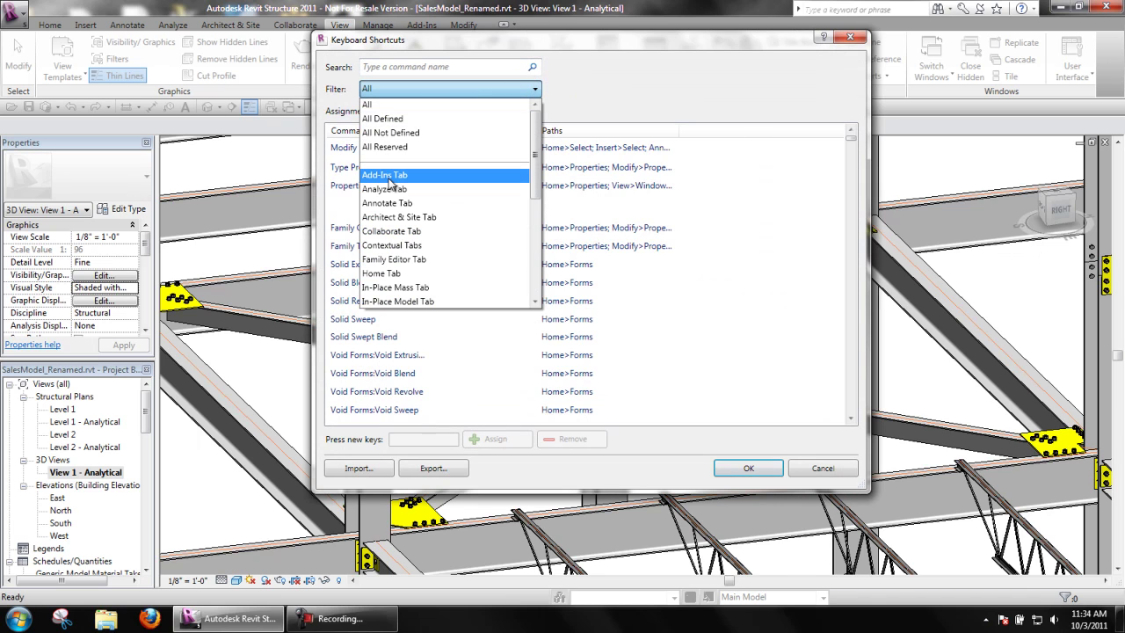
pyautogui.click(387, 177)
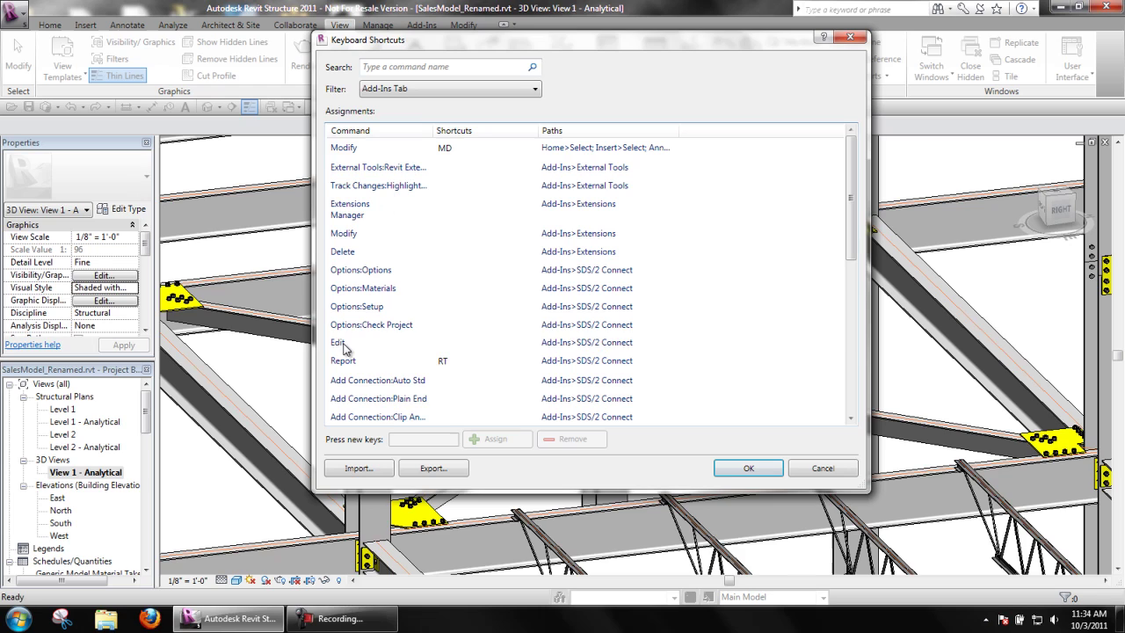
pyautogui.click(345, 345)
pyautogui.click(415, 438)
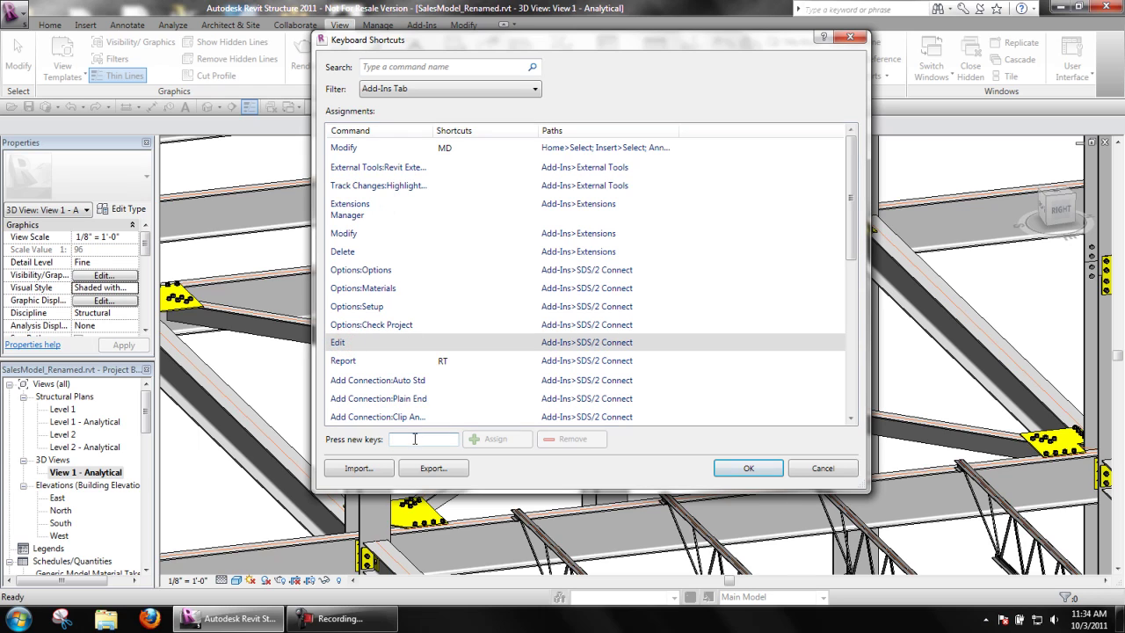
pyautogui.write('ED')
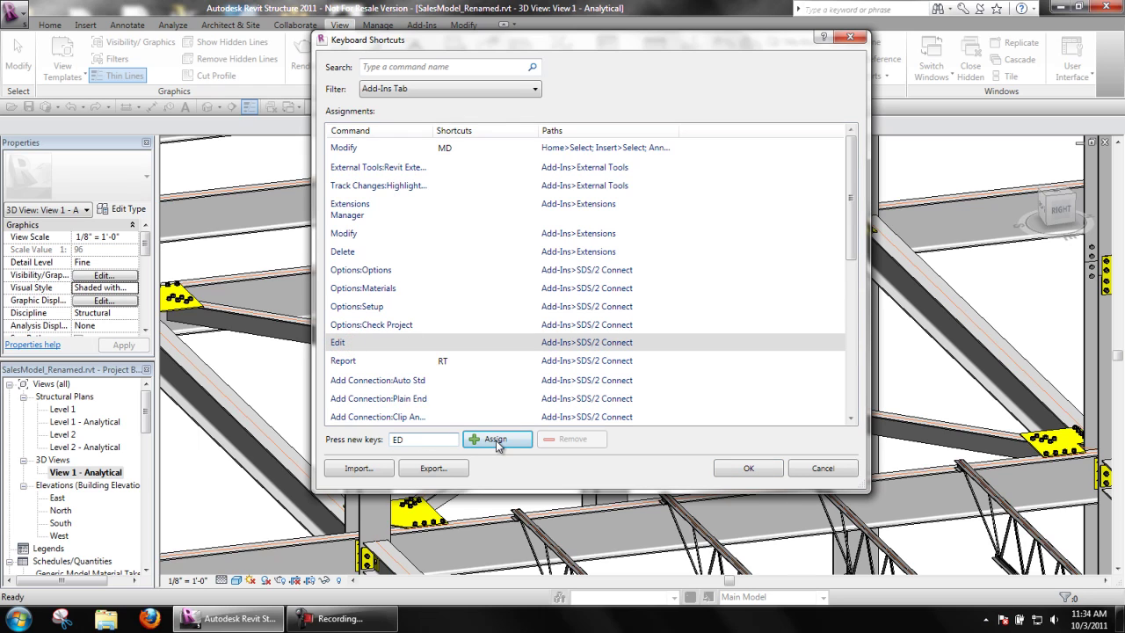
pyautogui.click(497, 440)
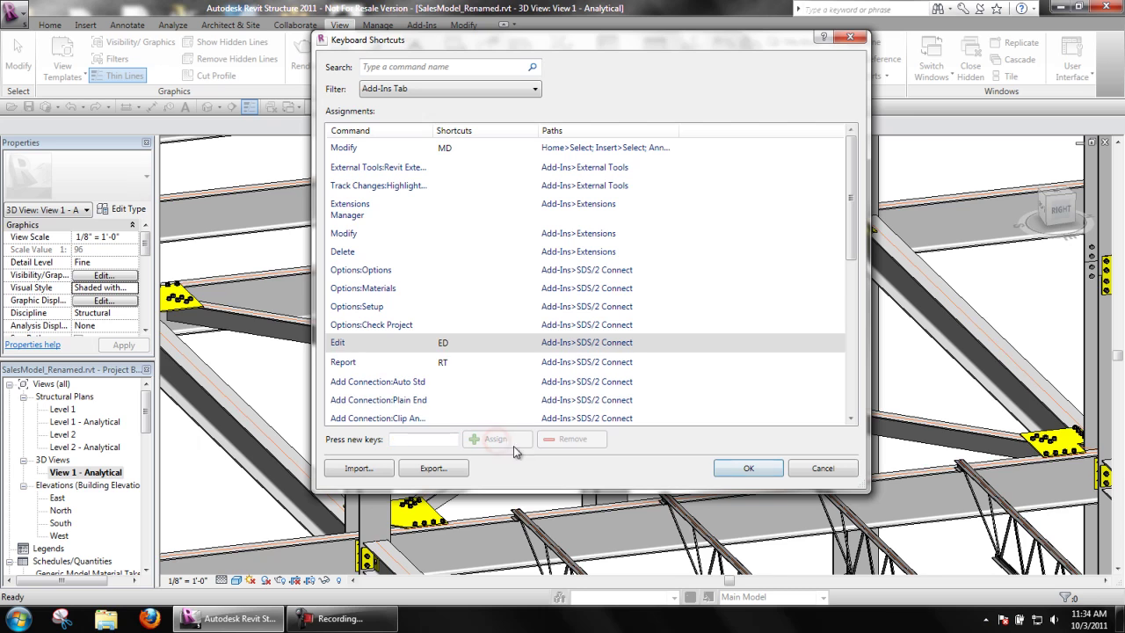
pyautogui.click(745, 469)
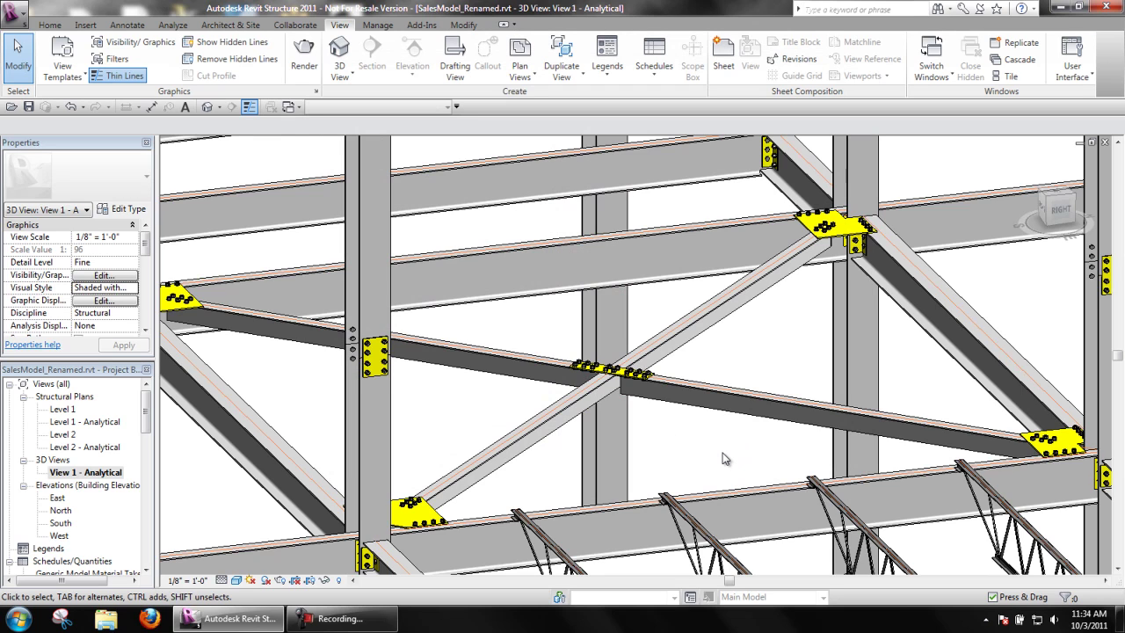
# - Use the ED shortcut to open the brace gusset plate's connection, then cancel it unchanged
pyautogui.press('e')
pyautogui.press('d')
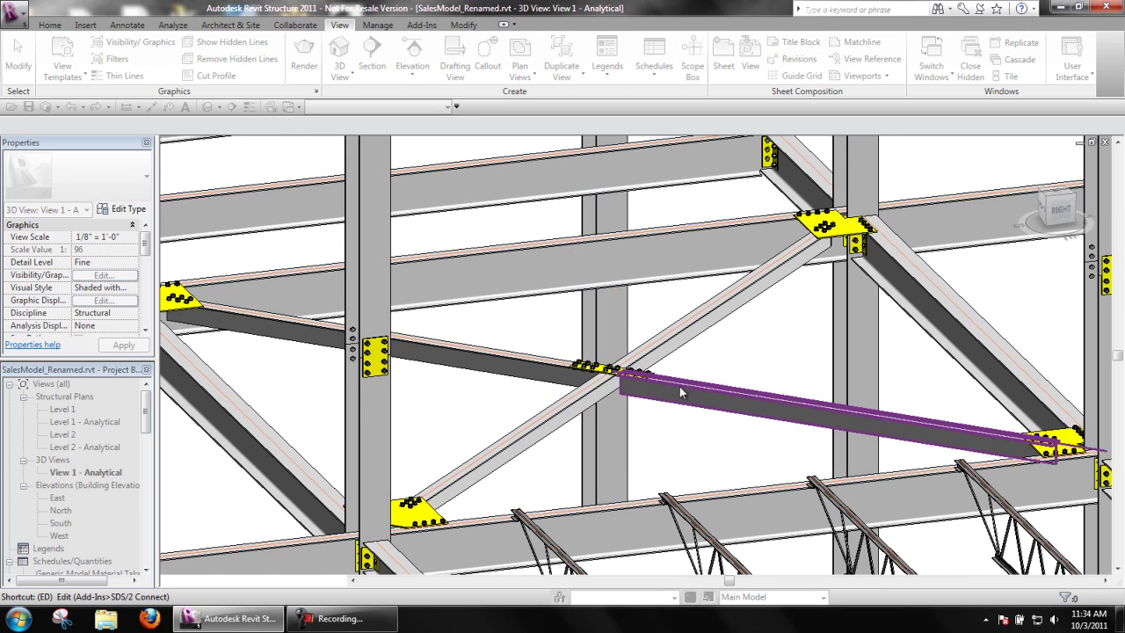
pyautogui.click(414, 497)
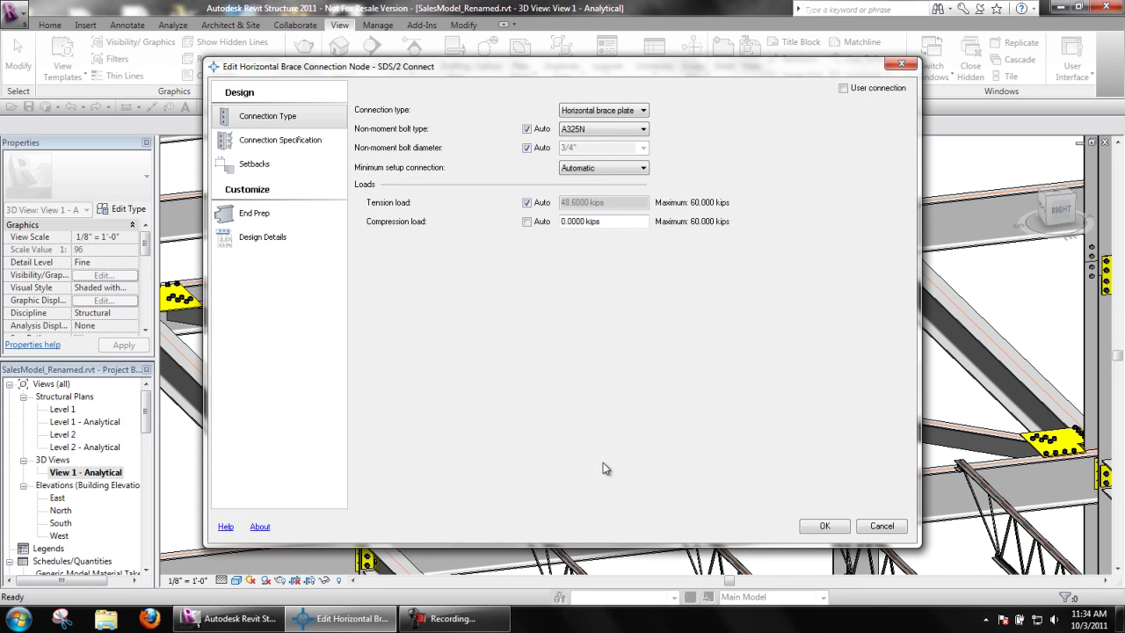
pyautogui.click(881, 525)
# - Zoom in and pick the beam's bolted clip-angle end connection for editing
pyautogui.scroll(5, 650, 466)
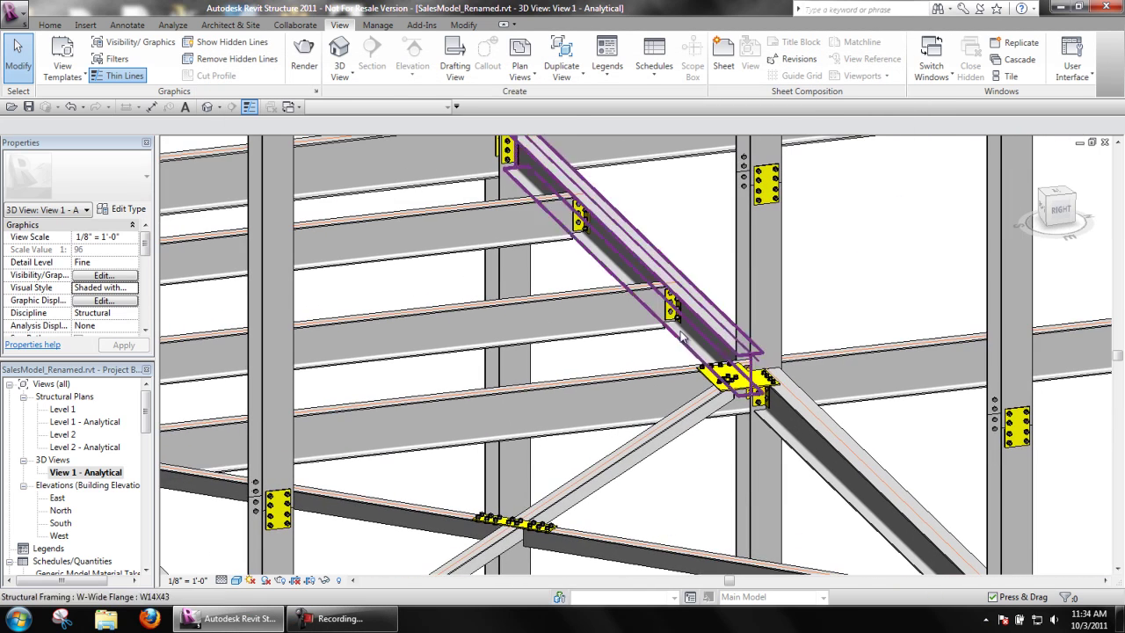
pyautogui.scroll(3, 681, 337)
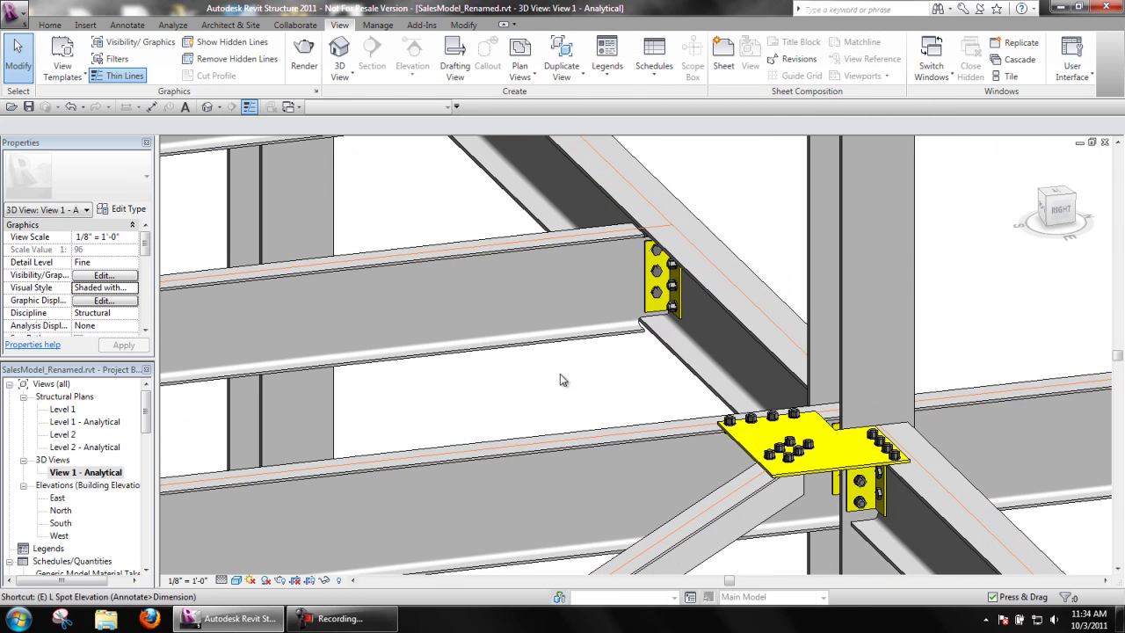
pyautogui.click(658, 279)
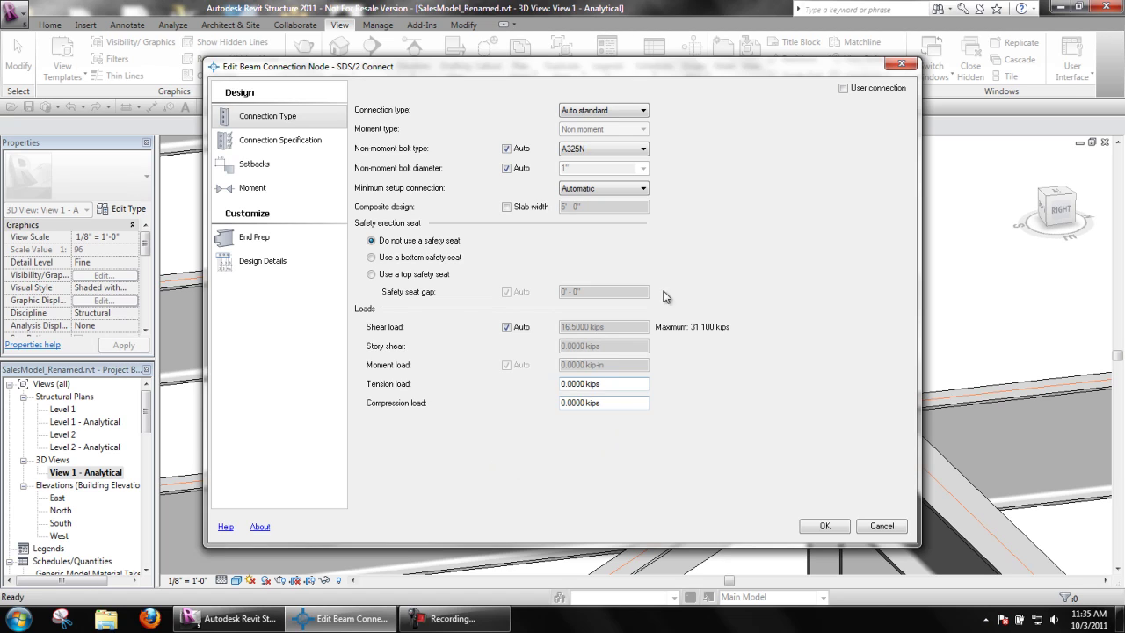
# - Turn off Auto for the non-moment bolt diameter and keep it at 1"
pyautogui.click(507, 169)
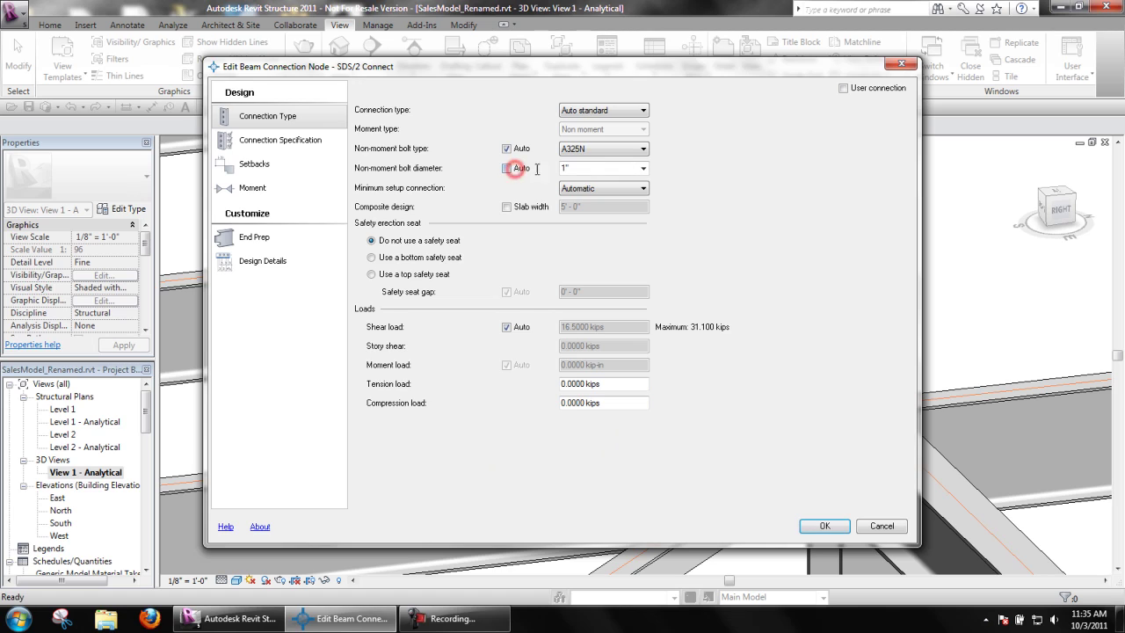
pyautogui.click(645, 168)
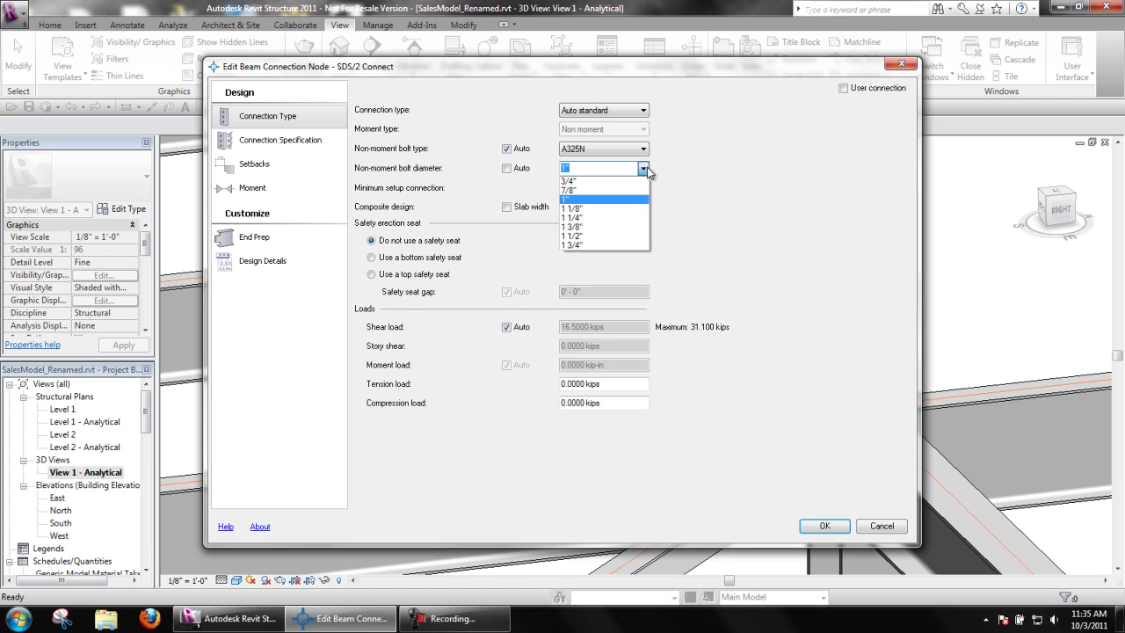
pyautogui.click(644, 168)
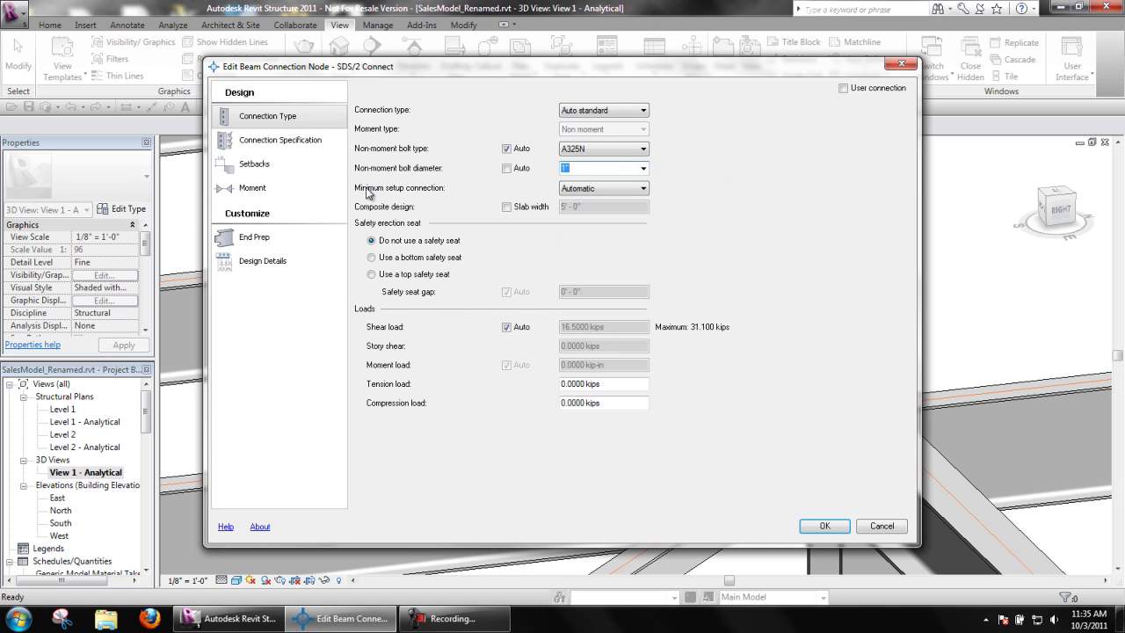
# - Change the beam connection type from Auto standard to Shear
pyautogui.click(320, 145)
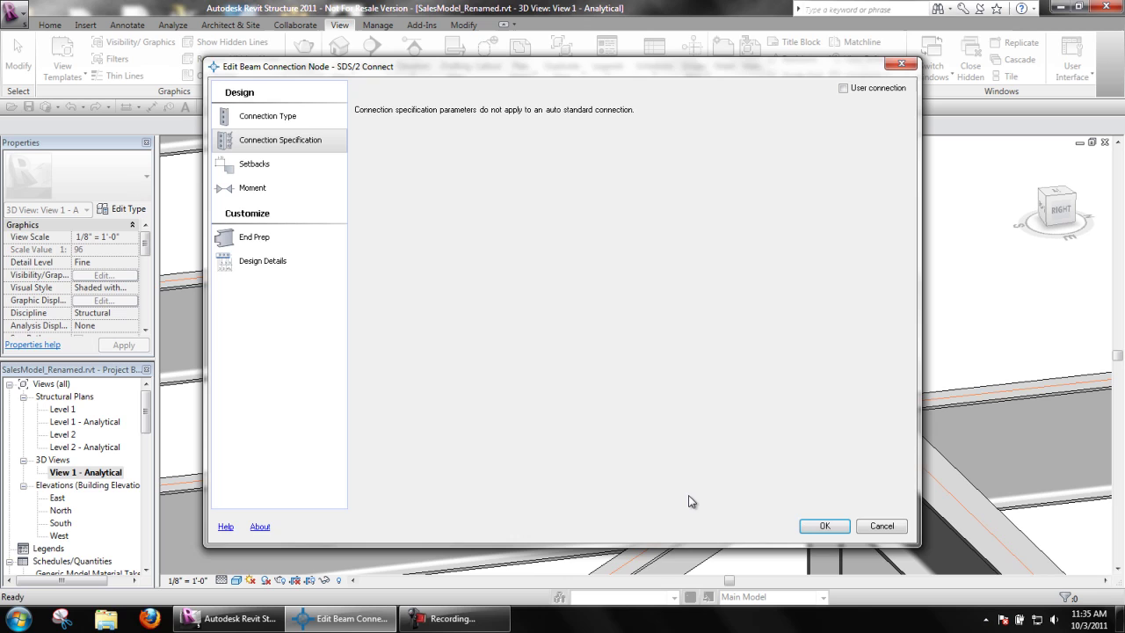
pyautogui.click(304, 112)
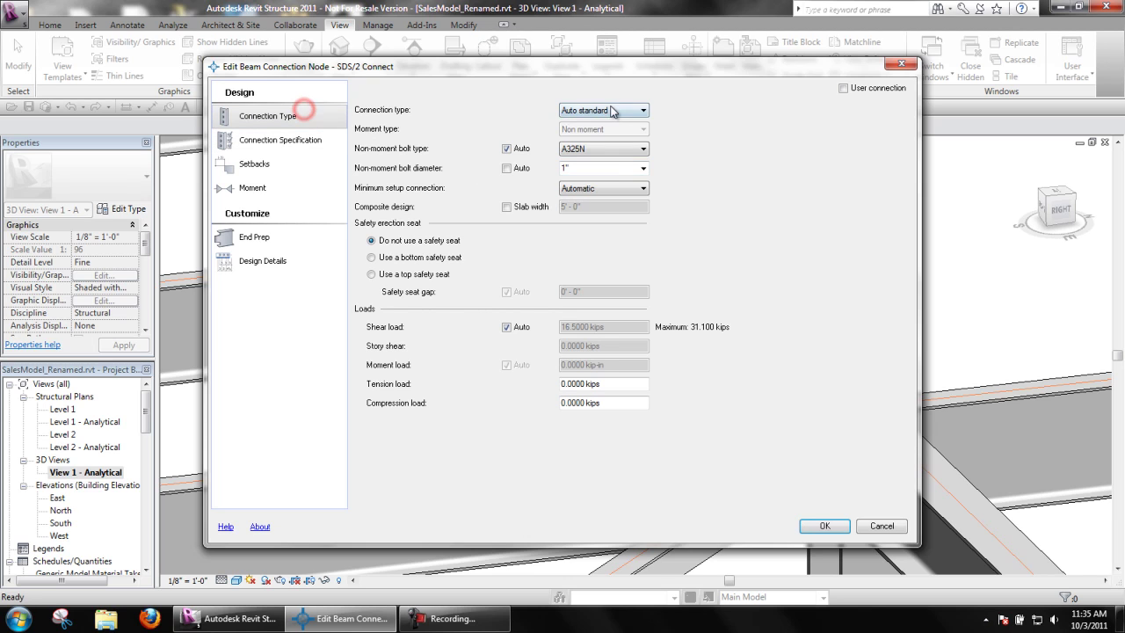
pyautogui.click(610, 107)
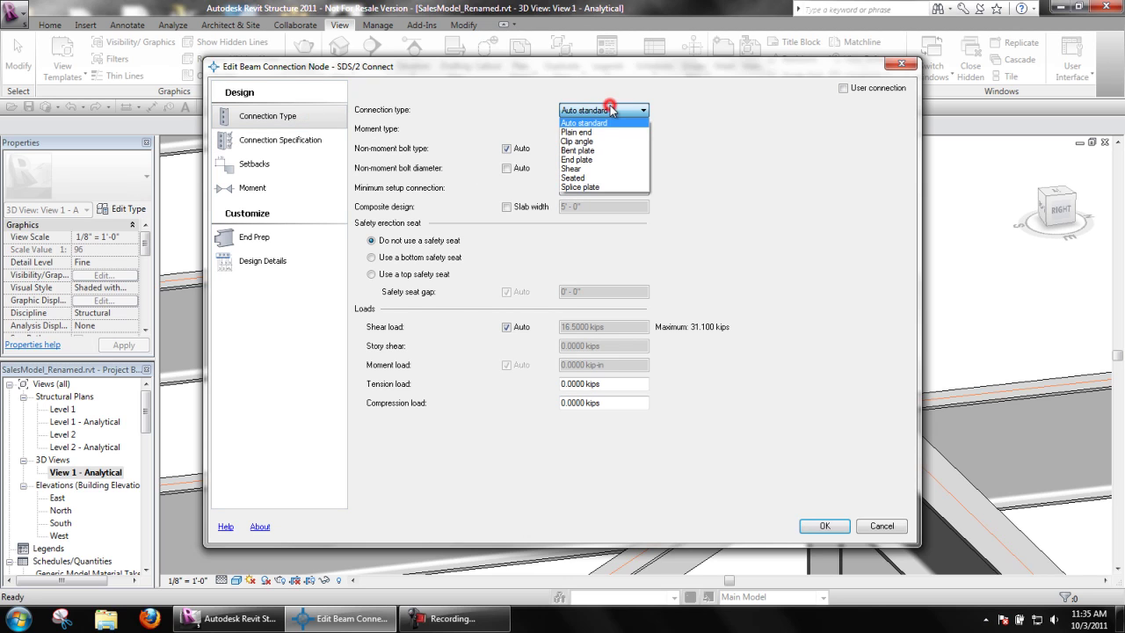
pyautogui.click(605, 167)
# - Review the Connection Specification, Setbacks and Moment settings pages
pyautogui.click(298, 141)
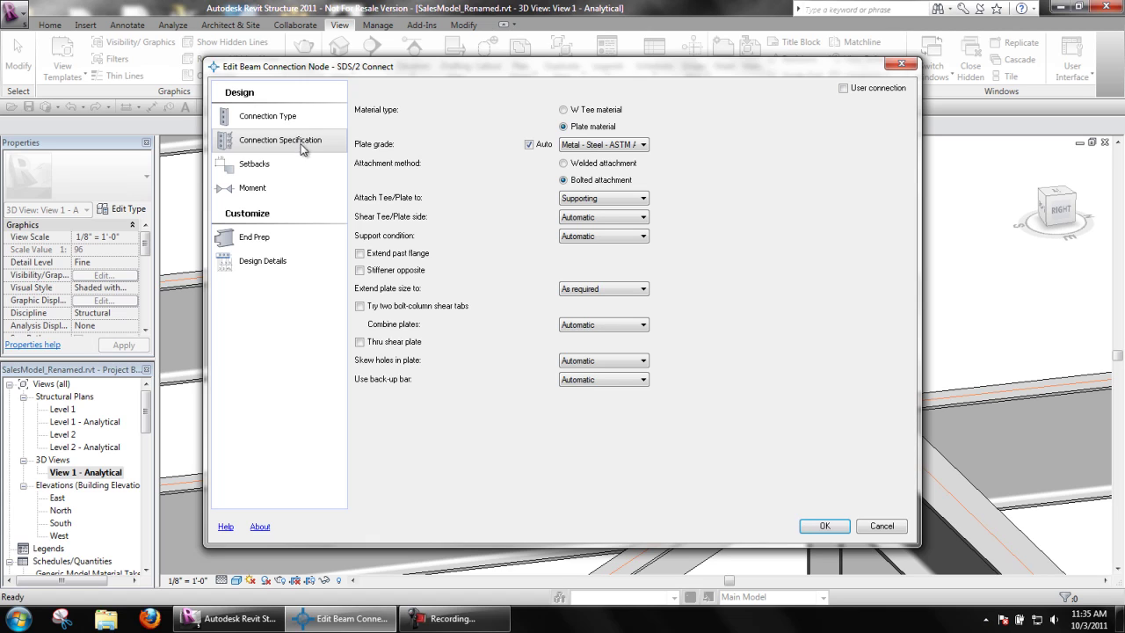
pyautogui.click(301, 170)
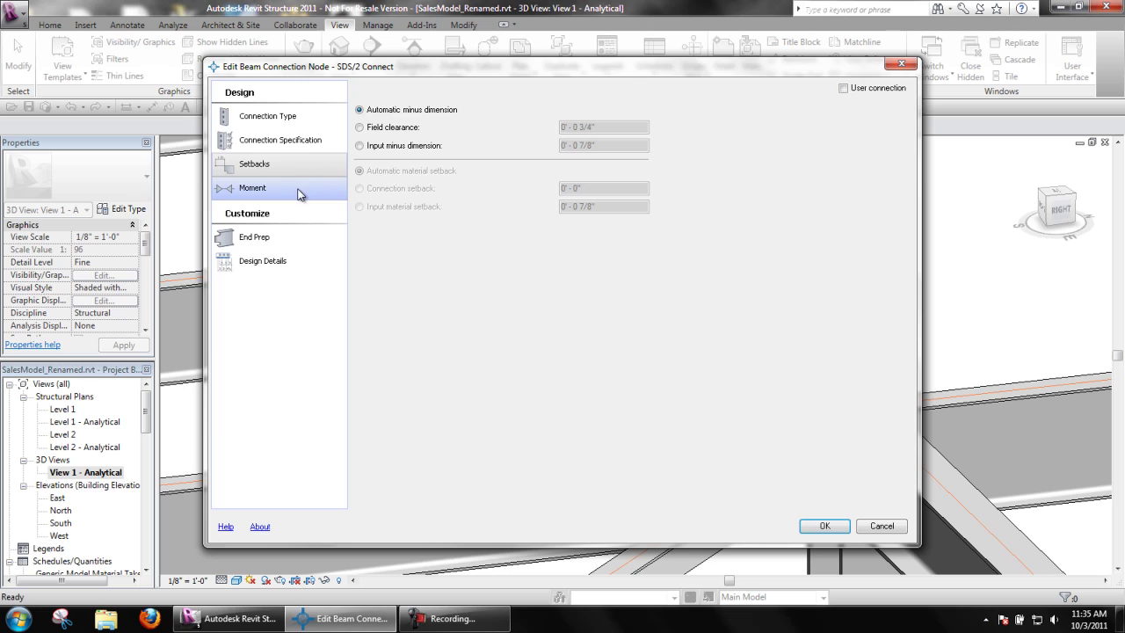
pyautogui.click(299, 194)
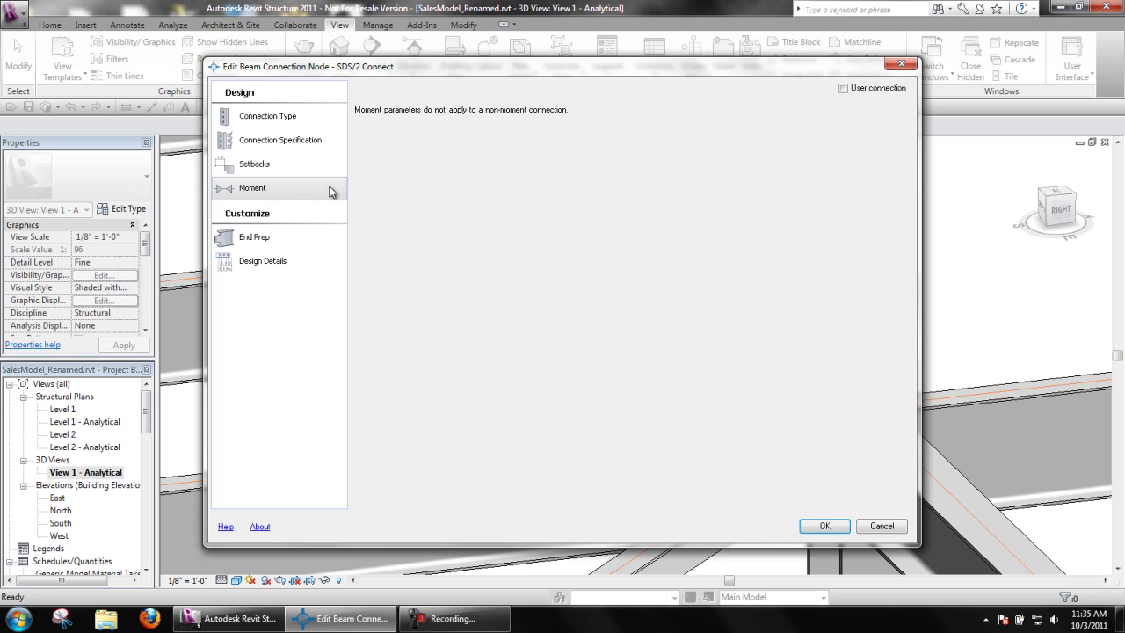
# - Set the moment type to Bolted moment and review the Moment and End Prep pages
pyautogui.click(307, 117)
pyautogui.click(577, 130)
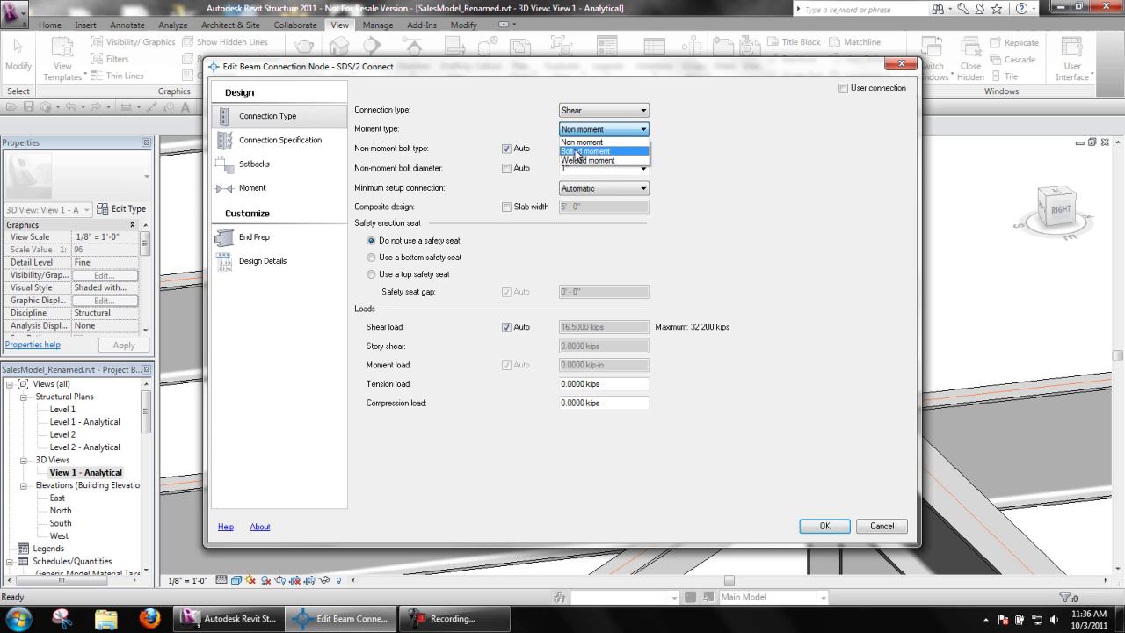
pyautogui.click(582, 152)
pyautogui.click(296, 184)
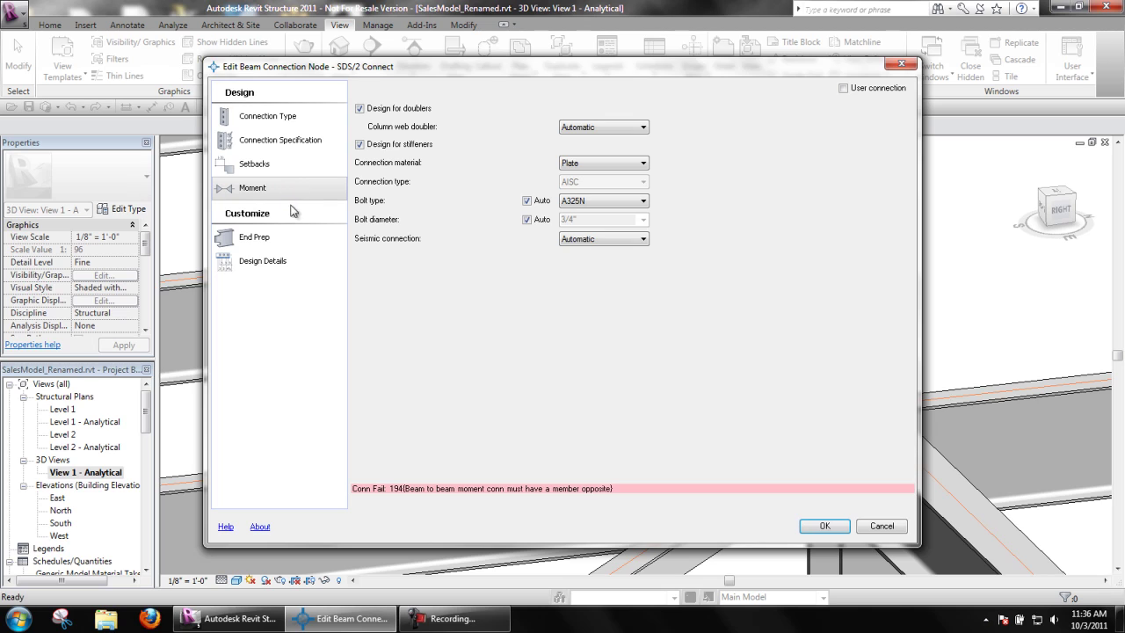
pyautogui.click(287, 235)
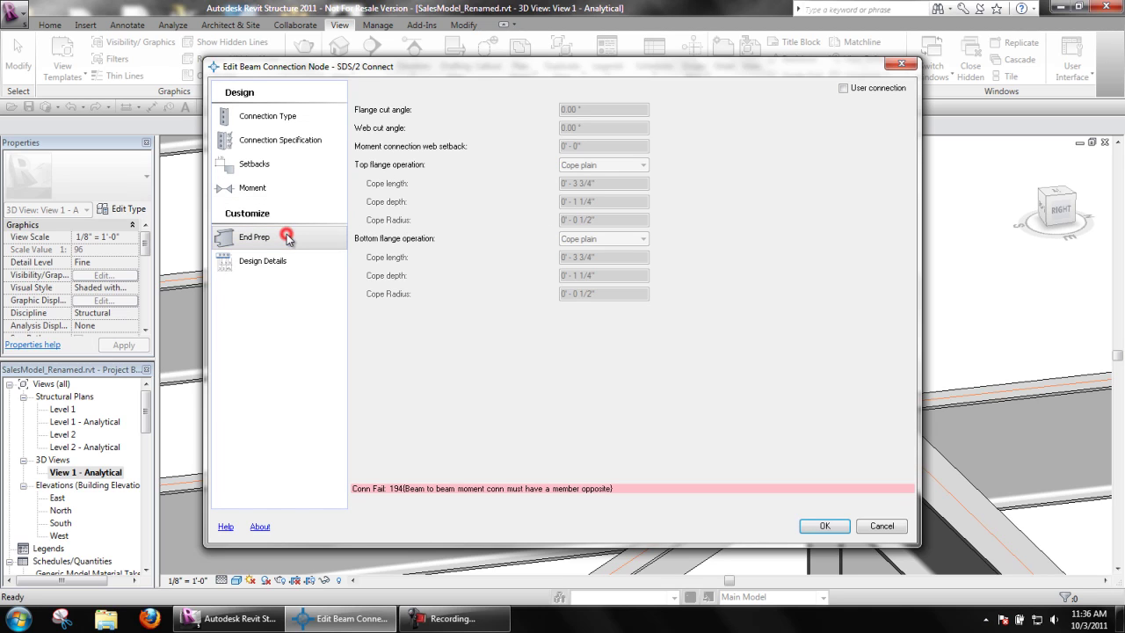
# - Check User connection, keep the bottom flange as Cope plain, and view Design Details
pyautogui.click(843, 88)
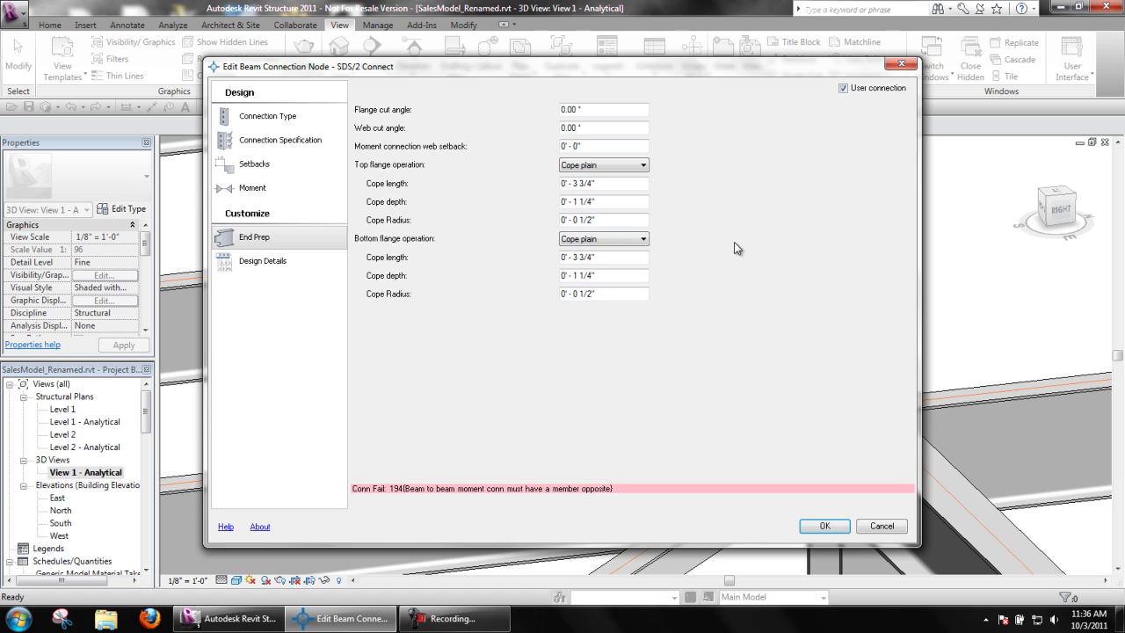
pyautogui.click(643, 238)
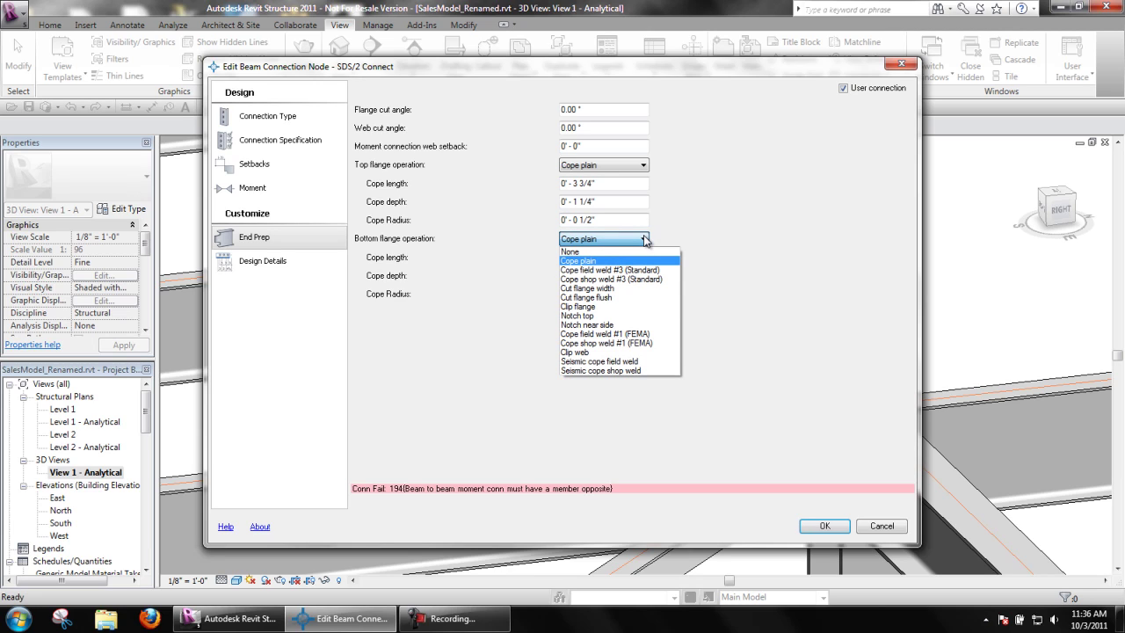
pyautogui.click(643, 238)
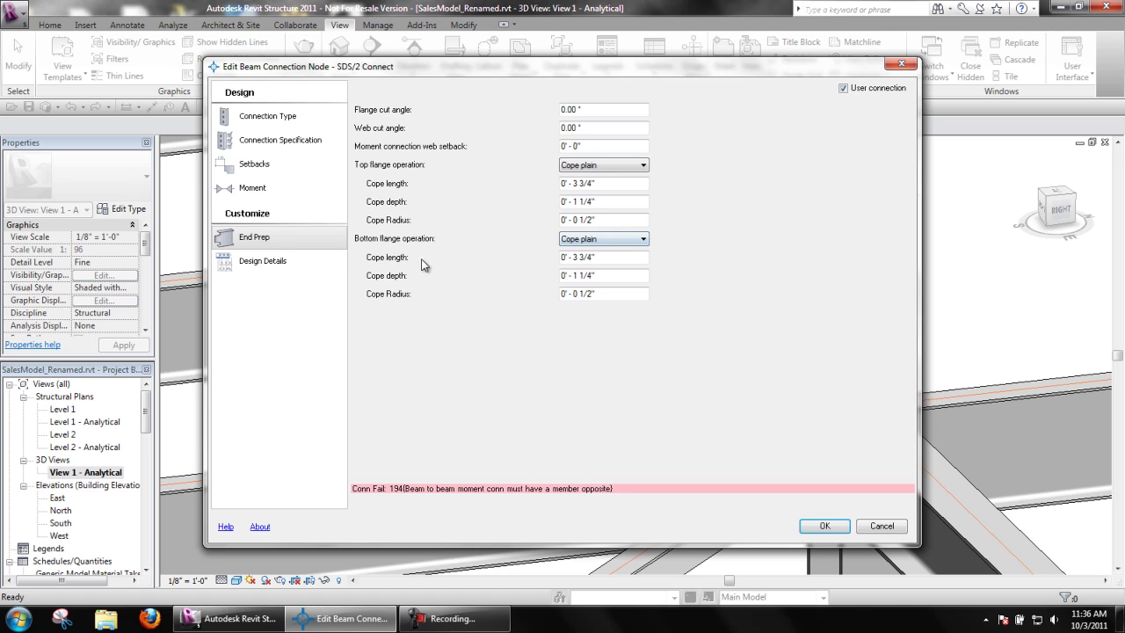
pyautogui.click(318, 264)
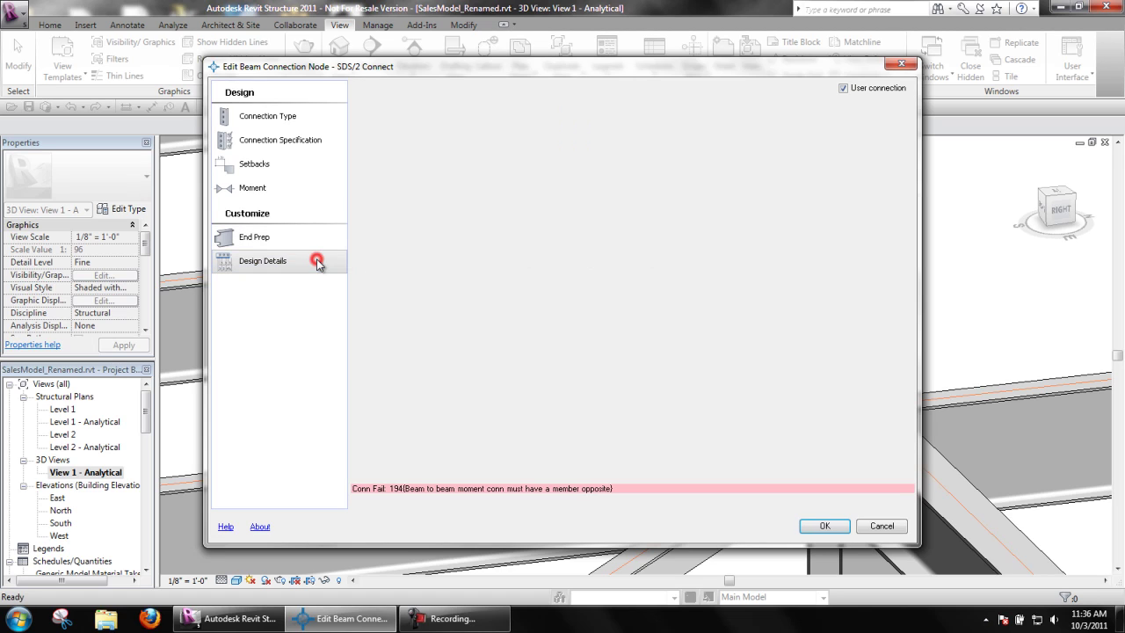
# - Switch the moment type back to Non moment
pyautogui.click(319, 110)
pyautogui.click(582, 130)
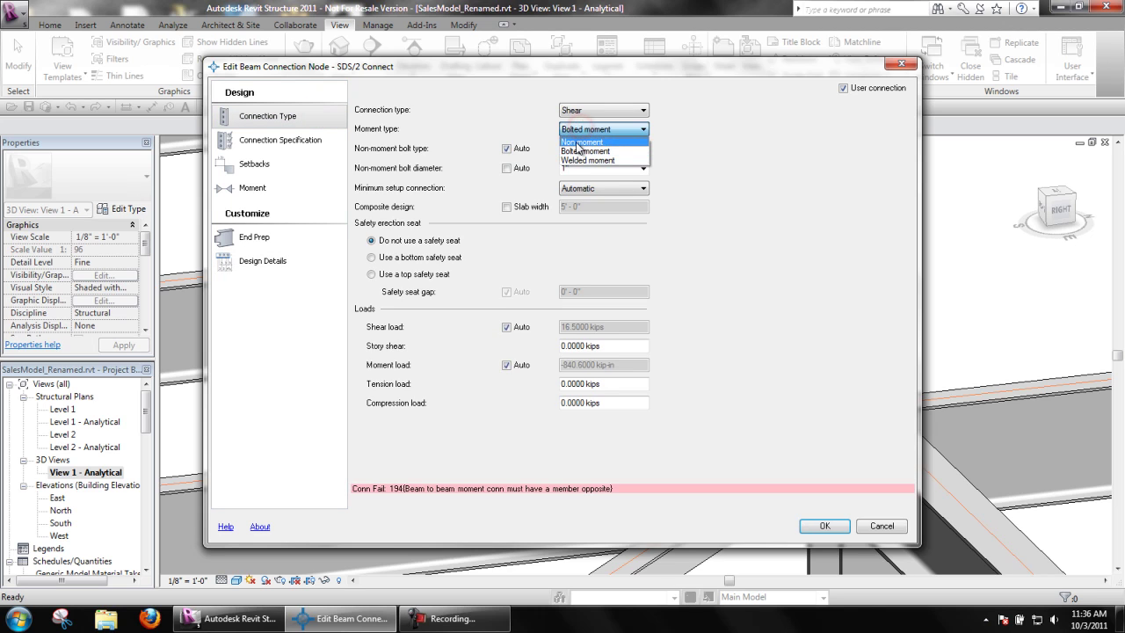
pyautogui.click(582, 141)
# - Inspect the shear tab Design Details, toggling User connection on and back off
pyautogui.click(308, 265)
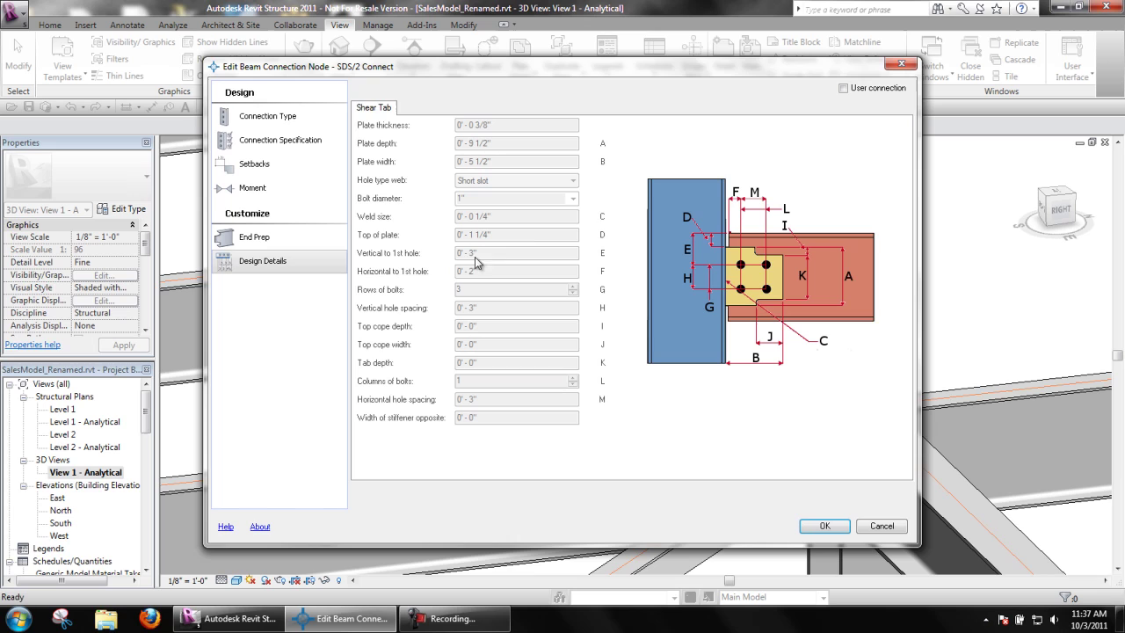
pyautogui.click(844, 89)
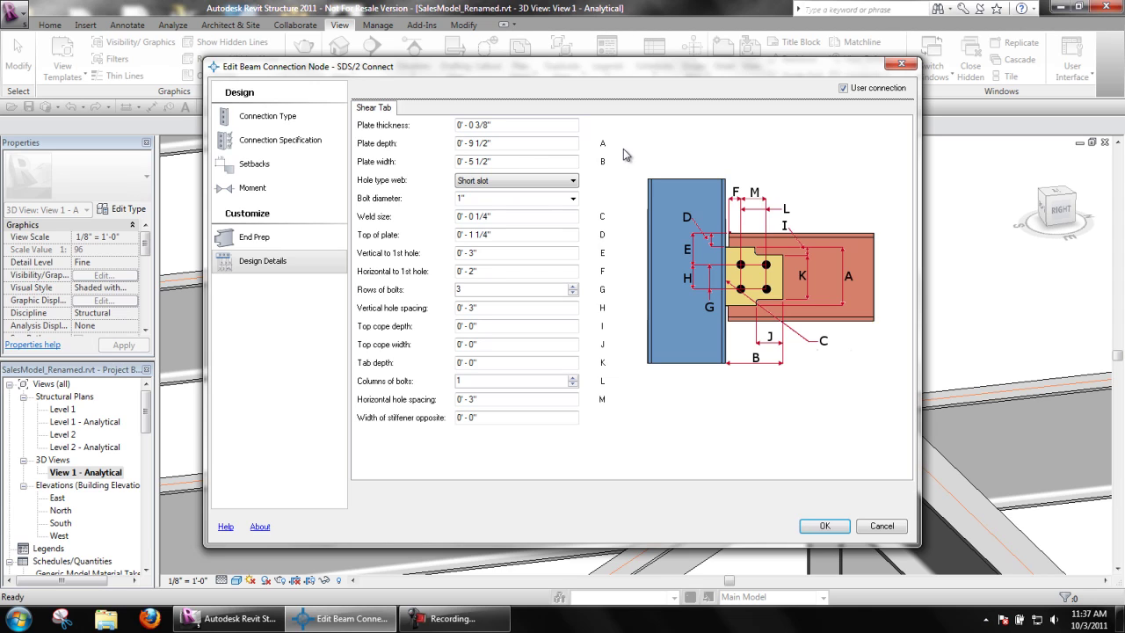
pyautogui.click(844, 88)
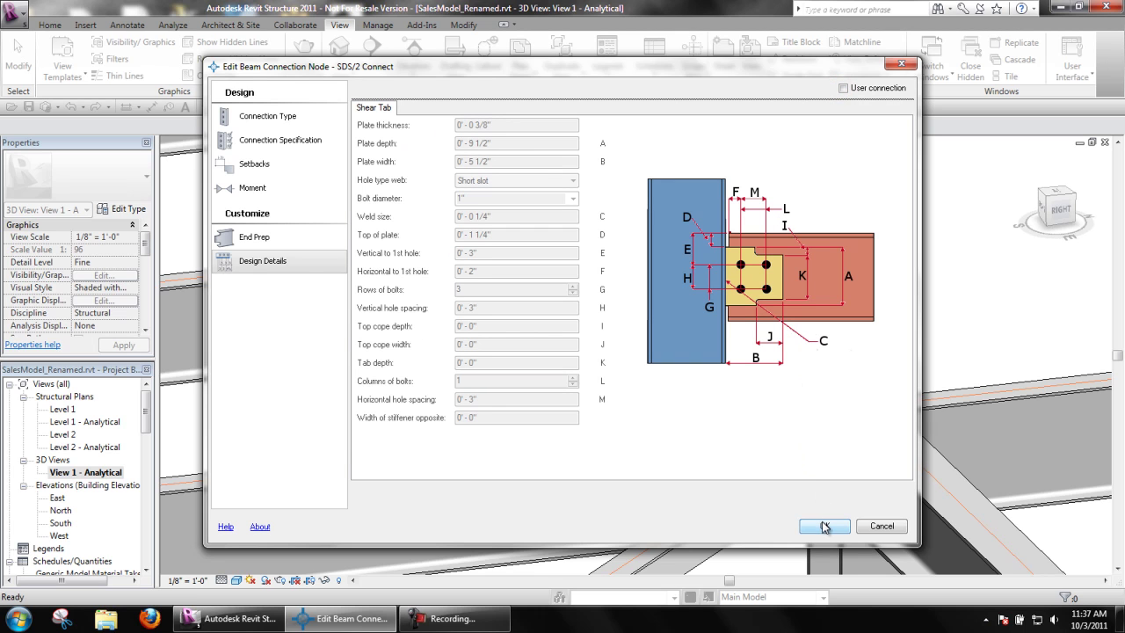
# - Apply the connection edits so the beam end regenerates as a three-bolt shear tab
pyautogui.click(824, 526)
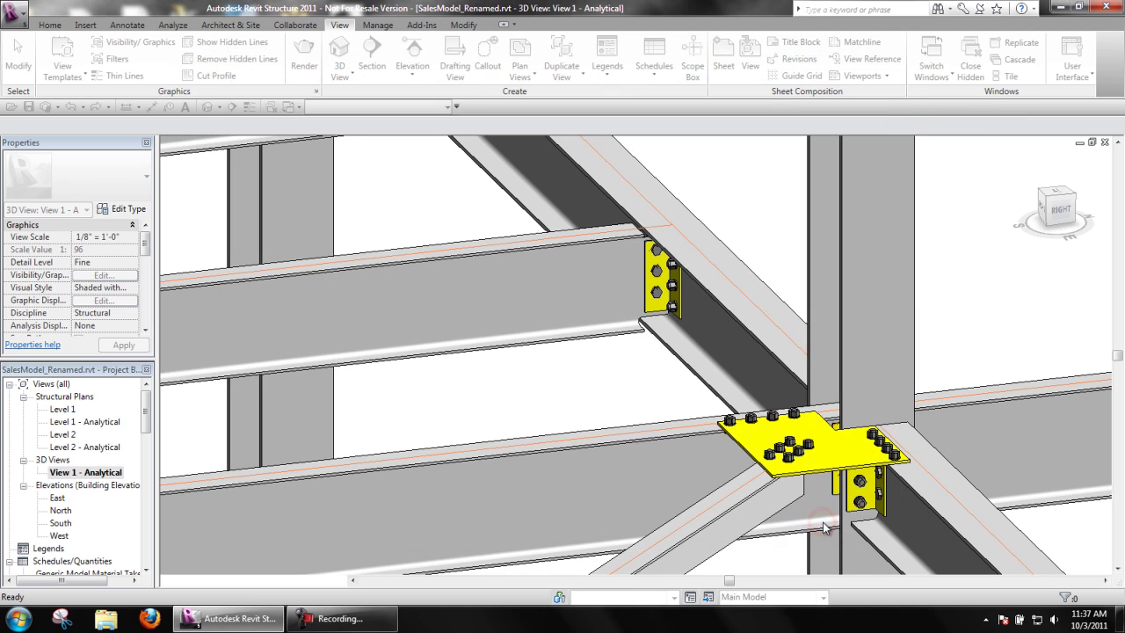